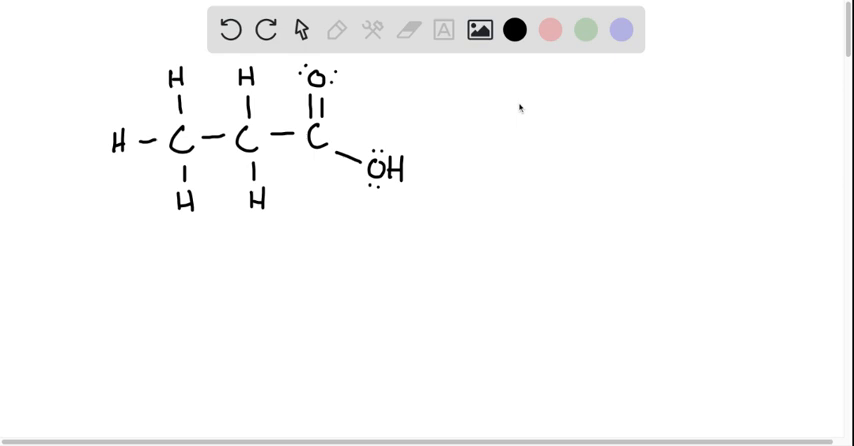
Select the pen for freehand drawing beside the Lewis structure
left_click(336, 30)
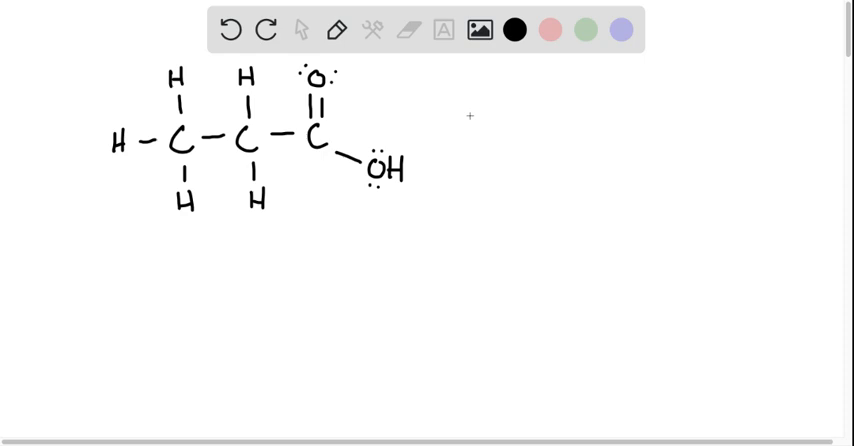
Handwrite CH3, CH2, C(O), OH beside the structure and sketch a zigzag line below it
mouse_move(463, 98)
left_mouse_down()
mouse_move(466, 125)
mouse_move(480, 125)
left_mouse_up()
mouse_move(474, 112)
left_mouse_down()
mouse_move(490, 110)
mouse_move(495, 148)
left_mouse_up()
mouse_move(520, 98)
left_mouse_down()
mouse_move(520, 122)
mouse_move(536, 124)
left_mouse_up()
left_click_drag(546, 96, 547, 124)
mouse_move(533, 112)
left_mouse_down()
mouse_move(548, 110)
mouse_move(565, 145)
left_mouse_up()
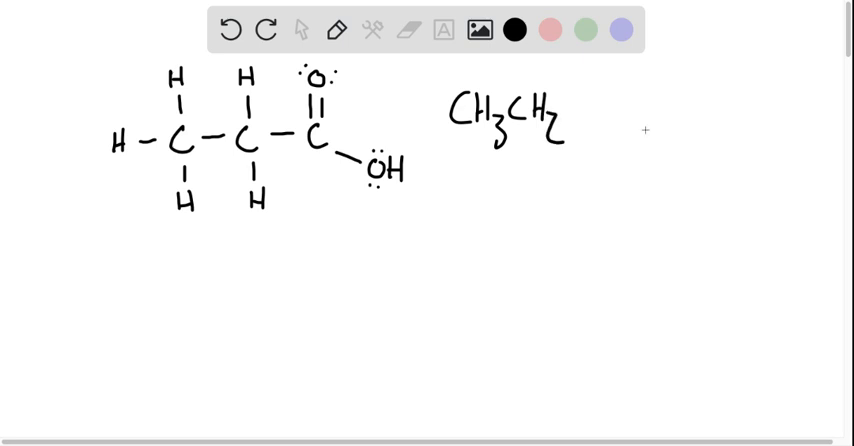
mouse_move(588, 98)
left_mouse_down()
mouse_move(584, 122)
mouse_move(614, 114)
mouse_move(626, 124)
left_mouse_up()
mouse_move(645, 98)
left_mouse_down()
mouse_move(646, 118)
mouse_move(662, 122)
left_mouse_up()
mouse_move(676, 92)
left_mouse_down()
mouse_move(676, 122)
mouse_move(690, 108)
left_mouse_up()
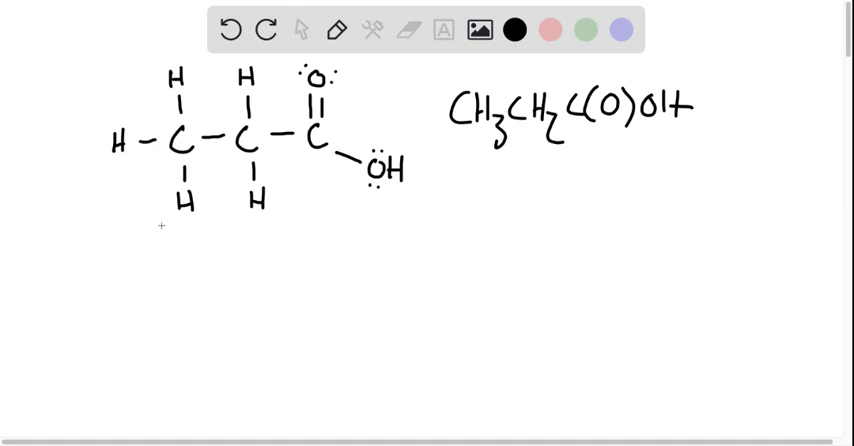
left_click_drag(137, 235, 310, 233)
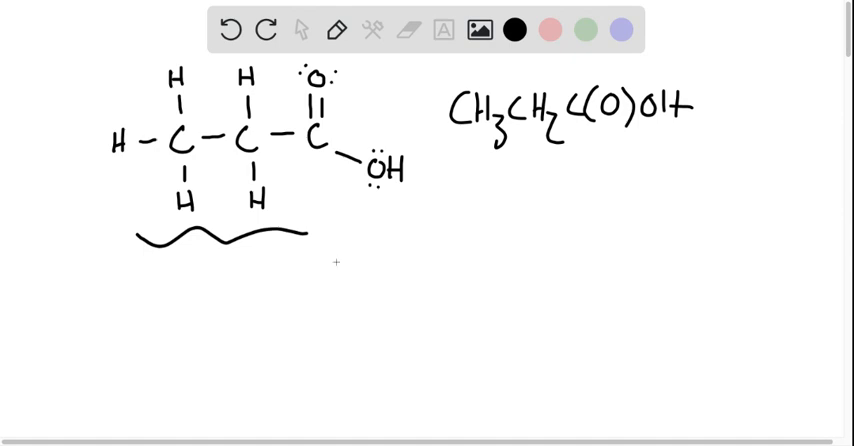
Undo the zigzag, then mark the first carbon with an arrow, 4 groups, sp3 and 1S 3P
left_click(228, 31)
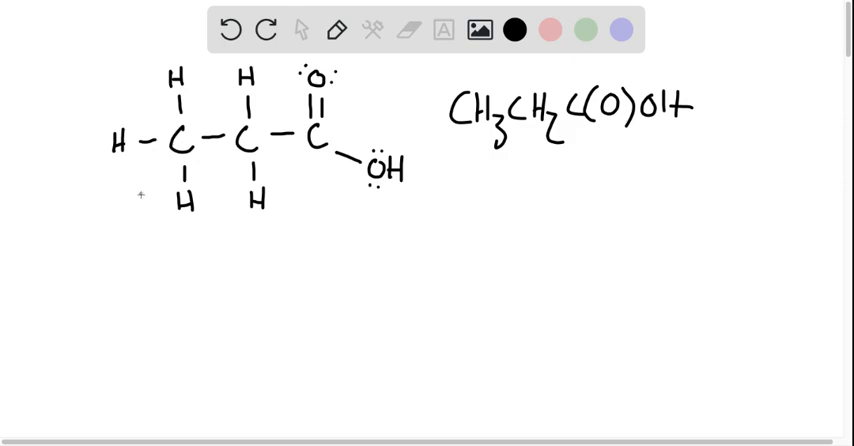
mouse_move(141, 196)
left_mouse_down()
mouse_move(163, 158)
mouse_move(166, 168)
left_mouse_up()
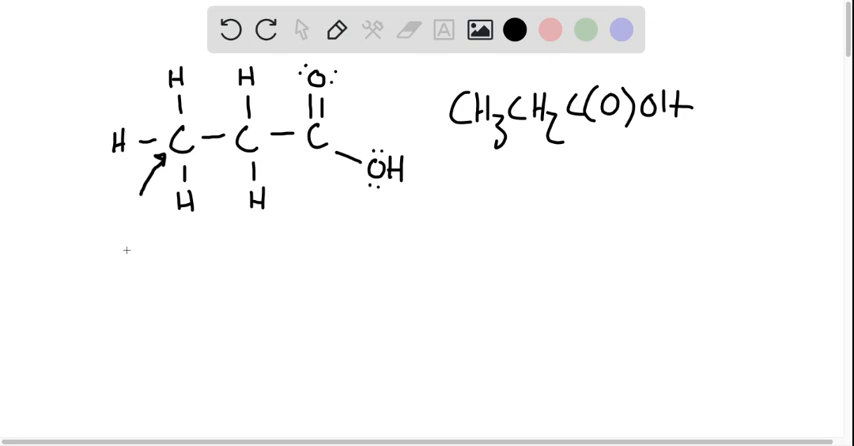
left_click_drag(112, 212, 127, 242)
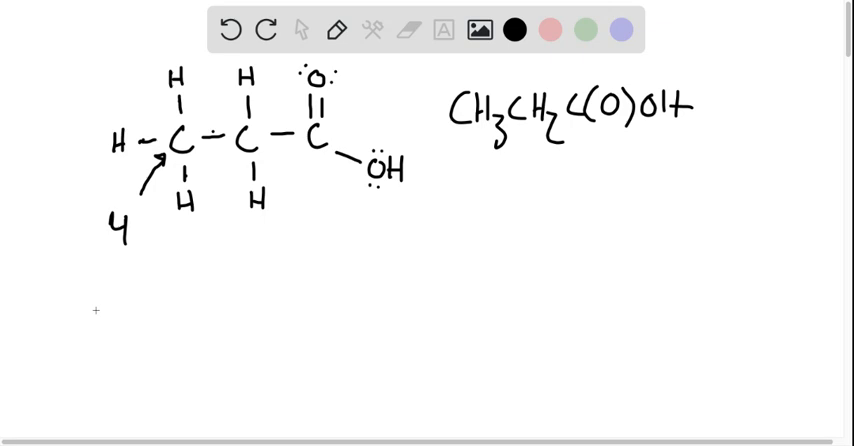
mouse_move(118, 265)
left_mouse_down()
mouse_move(115, 285)
mouse_move(122, 270)
mouse_move(150, 258)
left_mouse_up()
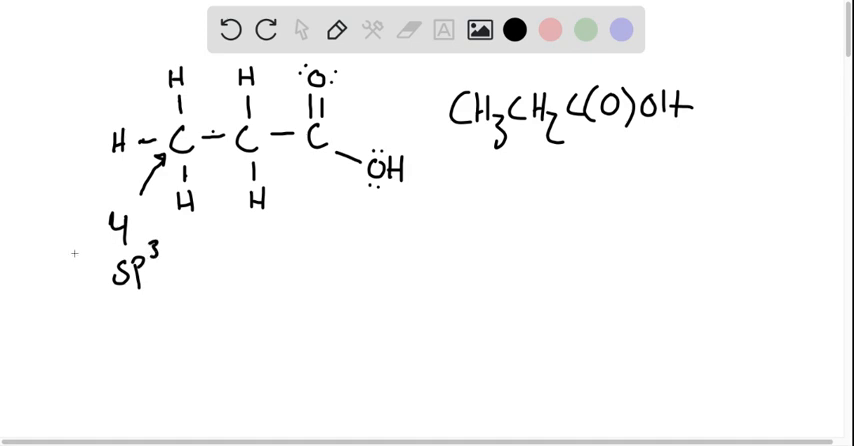
mouse_move(46, 312)
left_mouse_down()
mouse_move(48, 338)
mouse_move(58, 336)
left_mouse_up()
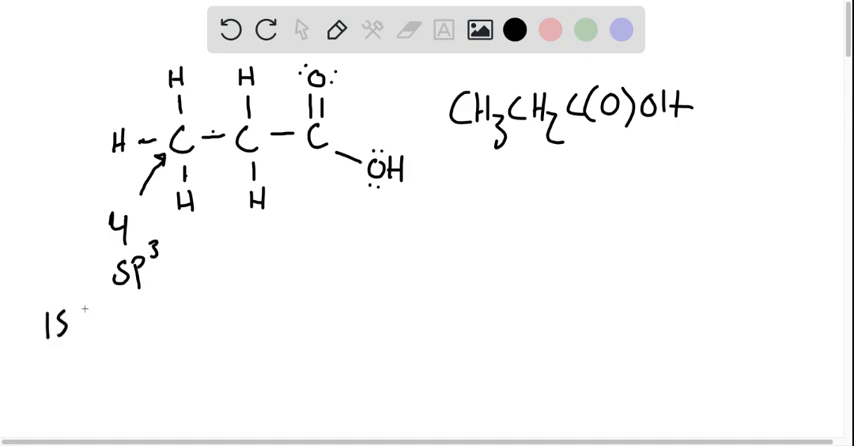
mouse_move(84, 308)
left_mouse_down()
mouse_move(86, 332)
mouse_move(100, 332)
mouse_move(104, 318)
left_mouse_up()
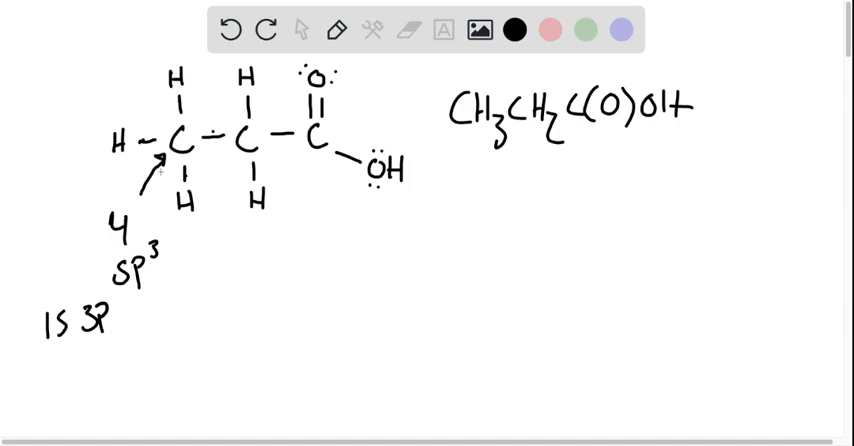
Write tetrahedral under the notes and draw an arrow to the middle carbon
mouse_move(140, 298)
left_mouse_down()
mouse_move(142, 318)
mouse_move(162, 318)
mouse_move(184, 298)
mouse_move(196, 312)
mouse_move(222, 308)
left_mouse_up()
left_click_drag(226, 270, 254, 296)
left_click_drag(260, 254, 264, 292)
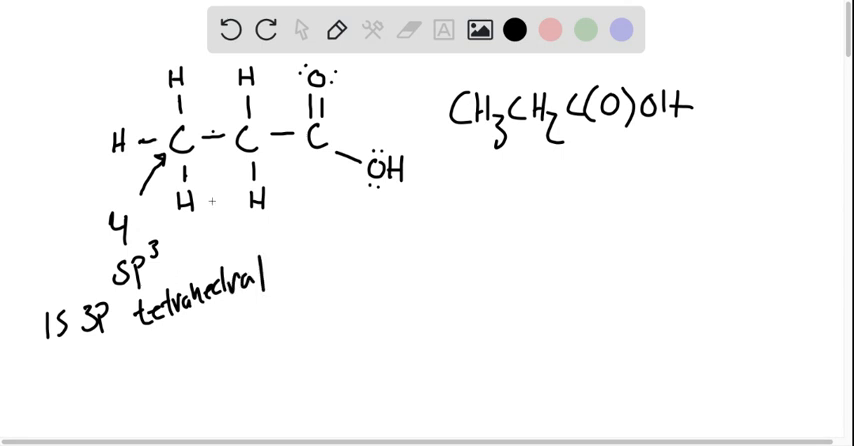
mouse_move(221, 247)
left_mouse_down()
mouse_move(224, 160)
mouse_move(234, 170)
left_mouse_up()
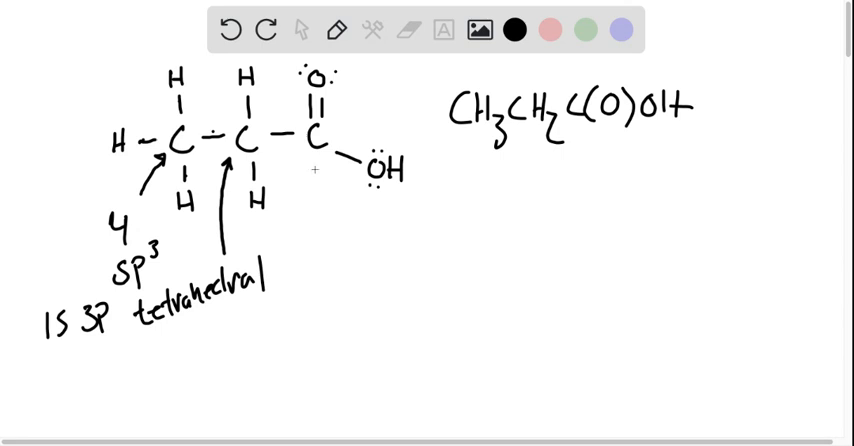
Draw arrows at the carbonyl carbon and from OH, and write sp² beneath it
mouse_move(318, 195)
left_mouse_down()
mouse_move(318, 165)
mouse_move(324, 172)
left_mouse_up()
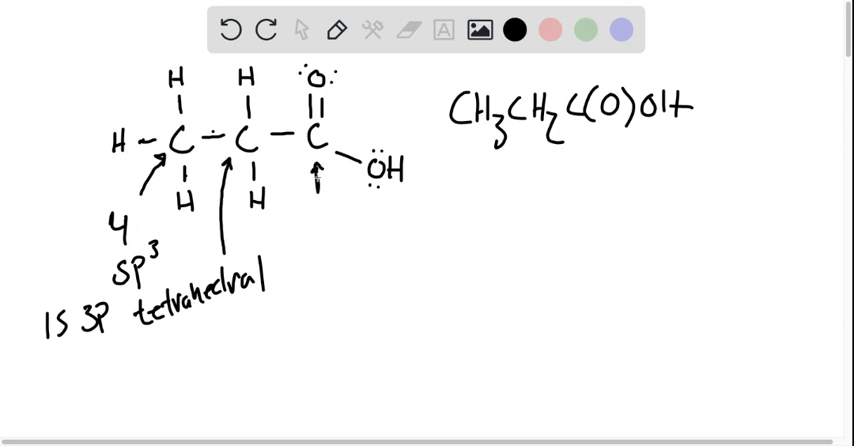
left_click_drag(314, 212, 316, 238)
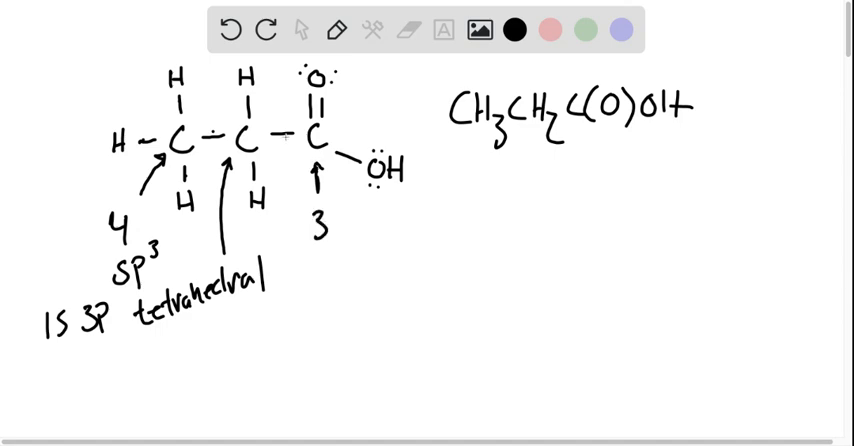
left_click_drag(336, 165, 348, 160)
mouse_move(320, 262)
left_mouse_down()
mouse_move(322, 284)
mouse_move(336, 280)
left_mouse_up()
left_click_drag(342, 250, 356, 258)
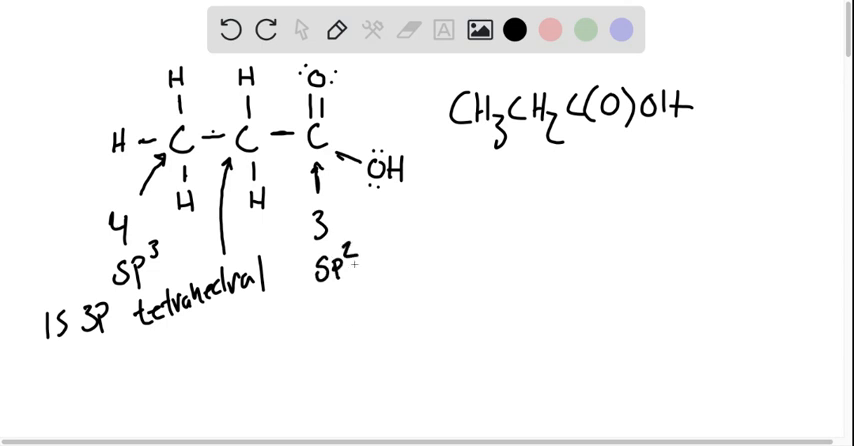
Write trigonal planar below the sp² label
mouse_move(322, 292)
left_mouse_down()
mouse_move(330, 312)
mouse_move(334, 300)
mouse_move(348, 312)
mouse_move(394, 300)
left_mouse_up()
left_click_drag(398, 262, 400, 290)
left_click_drag(342, 336, 344, 348)
left_click_drag(342, 320, 348, 345)
mouse_move(356, 318)
left_mouse_down()
mouse_move(358, 340)
mouse_move(400, 330)
left_mouse_up()
mouse_move(404, 318)
left_mouse_down()
mouse_move(410, 326)
mouse_move(418, 298)
left_mouse_up()
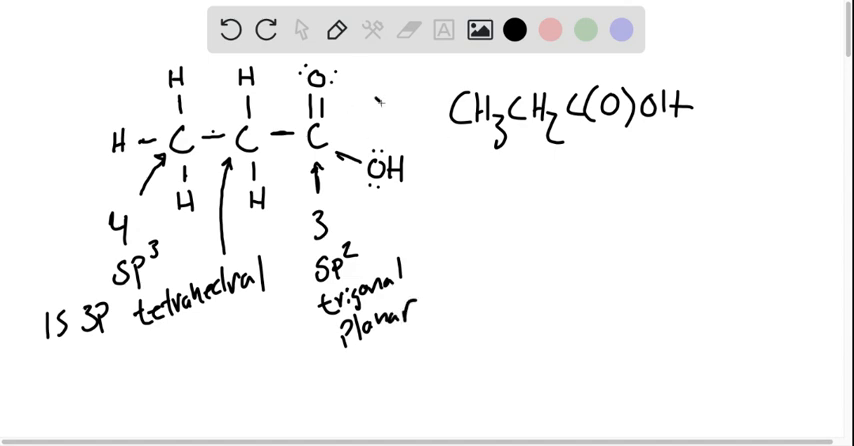
Point an arrow at the carbonyl oxygen and touch up its lone pairs and the C=O bond
mouse_move(382, 102)
left_mouse_down()
mouse_move(358, 82)
mouse_move(370, 80)
left_mouse_up()
left_click(303, 66)
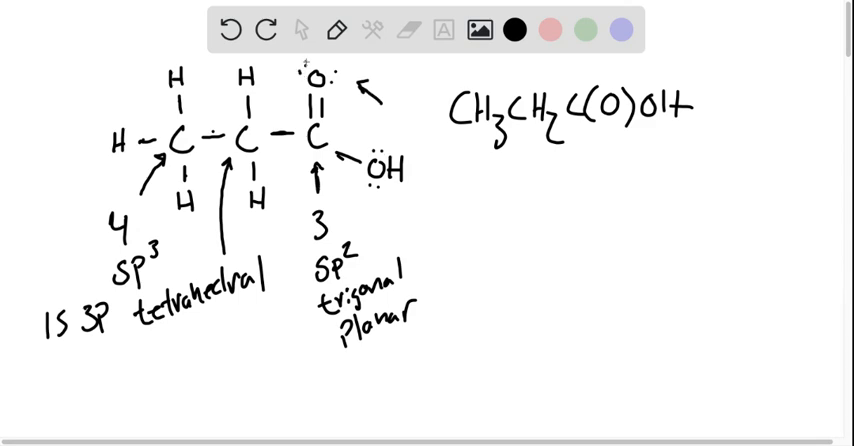
left_click(336, 77)
left_click(337, 68)
mouse_move(324, 100)
left_mouse_down()
mouse_move(324, 108)
mouse_move(316, 94)
left_mouse_up()
Write sp² and finish 'trig plan' to the right of the carbonyl notes
mouse_move(448, 220)
left_mouse_down()
mouse_move(440, 240)
mouse_move(476, 222)
left_mouse_up()
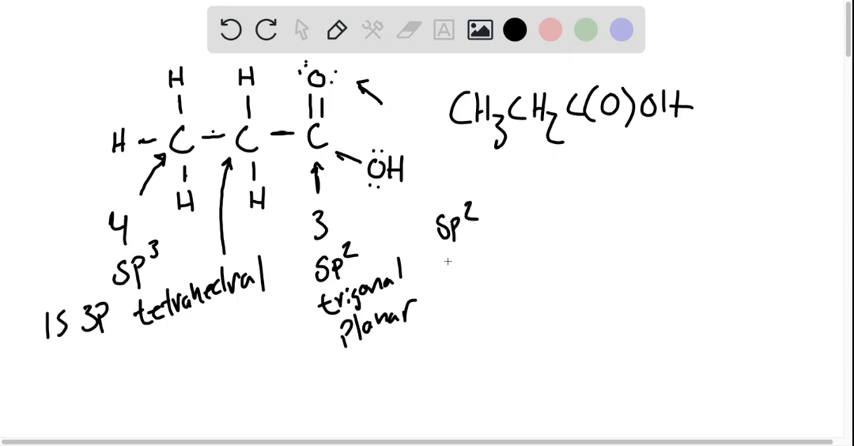
mouse_move(452, 256)
left_mouse_down()
mouse_move(462, 272)
mouse_move(488, 276)
mouse_move(462, 304)
mouse_move(492, 296)
left_mouse_up()
left_click_drag(496, 284, 510, 296)
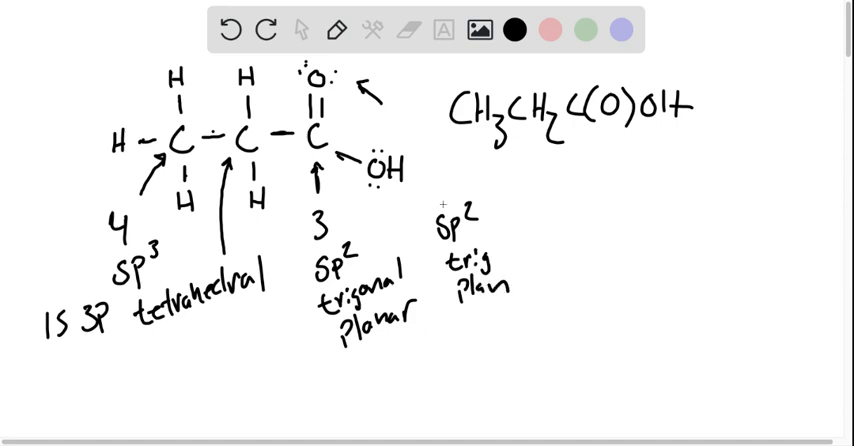
left_click_drag(468, 226, 478, 224)
Erase the H of the OH group and redraw it as an O–H bond
left_click(407, 30)
mouse_move(392, 160)
left_mouse_down()
mouse_move(395, 180)
mouse_move(412, 165)
mouse_move(431, 172)
mouse_move(431, 161)
left_mouse_up()
left_click(336, 30)
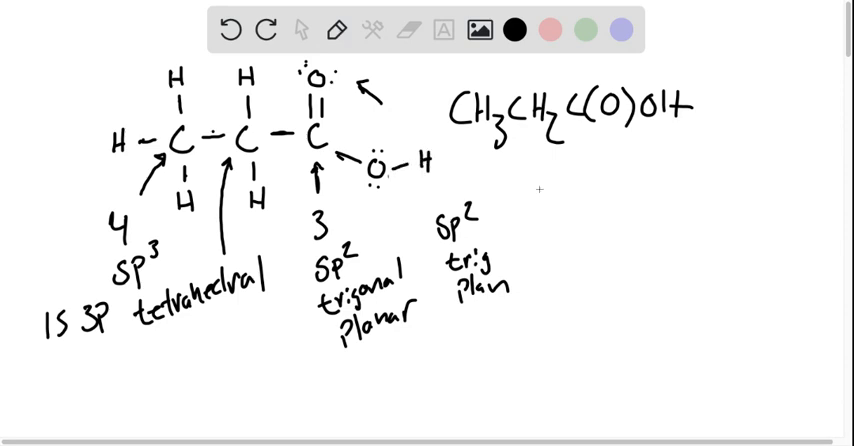
Label the hydroxyl oxygen sp³ tetrahedral beside the condensed formula
mouse_move(558, 190)
left_mouse_down()
mouse_move(556, 210)
mouse_move(575, 205)
left_mouse_up()
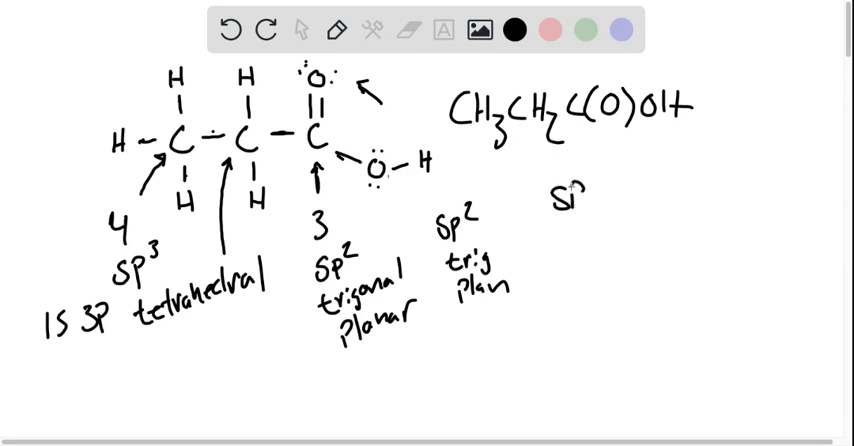
left_click_drag(585, 178, 596, 189)
left_click_drag(562, 225, 563, 245)
left_click_drag(556, 233, 575, 242)
mouse_move(580, 226)
left_mouse_down()
mouse_move(581, 245)
mouse_move(644, 238)
left_mouse_up()
left_click_drag(648, 210, 666, 224)
left_click_drag(668, 212, 676, 222)
left_click_drag(680, 204, 681, 224)
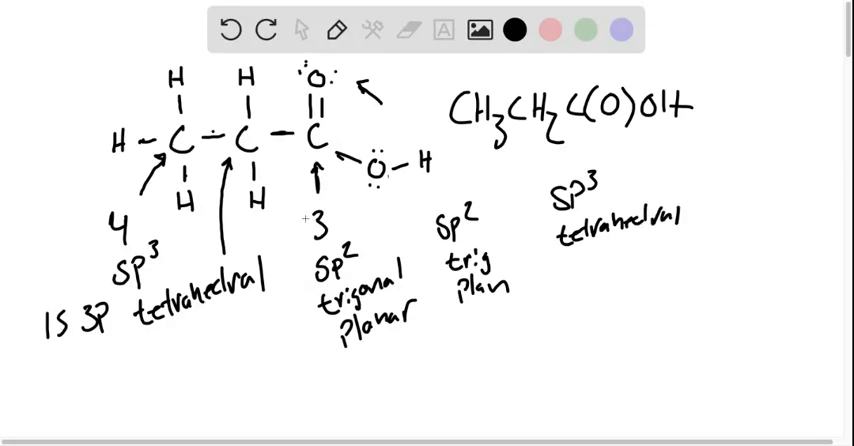
Draw wavy underlines under all four geometry labels and extend the O–H bond to the oxygen
left_click_drag(150, 348, 238, 330)
left_click_drag(190, 340, 238, 330)
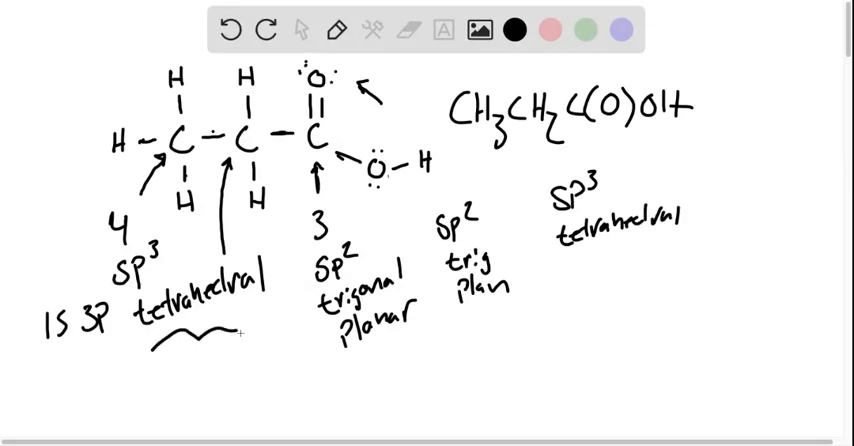
left_click_drag(332, 362, 400, 352)
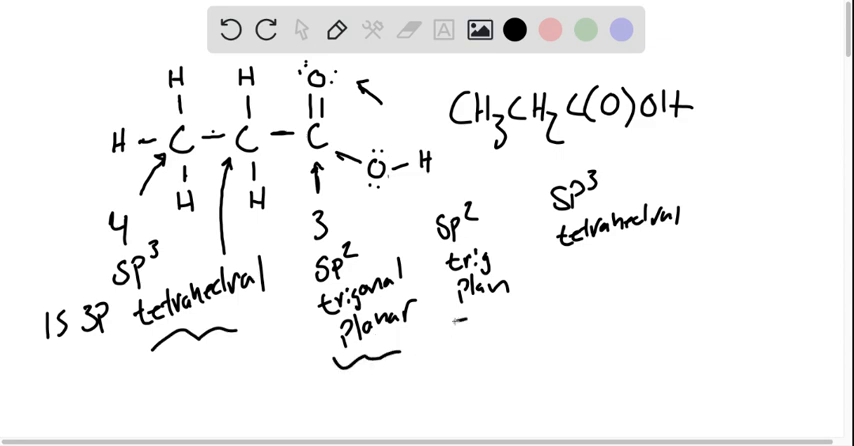
left_click_drag(455, 325, 510, 320)
left_click_drag(567, 270, 648, 266)
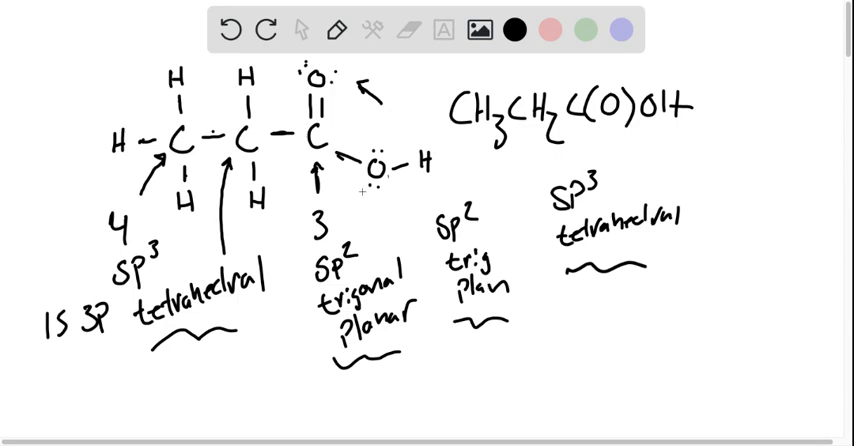
left_click_drag(396, 168, 384, 170)
Write σ beside every C–H, C–C, C–O and O–H bond, then pick blue ink
left_click_drag(150, 115, 142, 122)
left_click_drag(188, 156, 190, 170)
left_click_drag(196, 158, 204, 168)
mouse_move(184, 98)
left_mouse_down()
mouse_move(185, 110)
mouse_move(196, 106)
mouse_move(218, 131)
left_mouse_up()
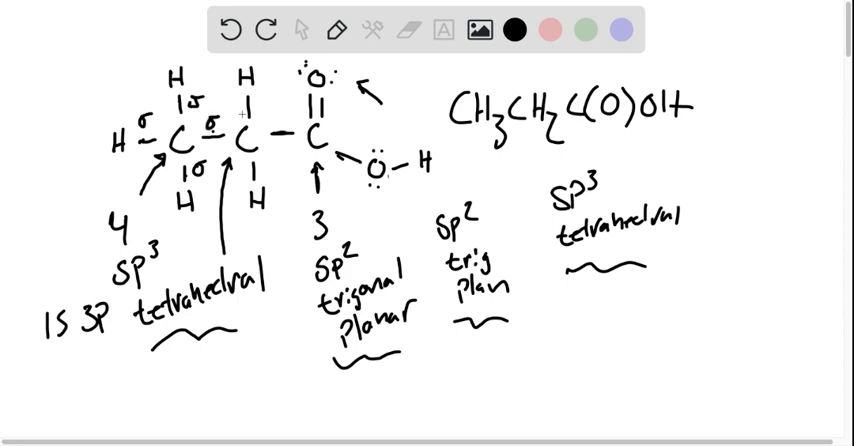
left_click_drag(264, 96, 272, 104)
mouse_move(258, 158)
left_mouse_down()
mouse_move(259, 172)
mouse_move(276, 168)
left_mouse_up()
left_click_drag(278, 140, 288, 146)
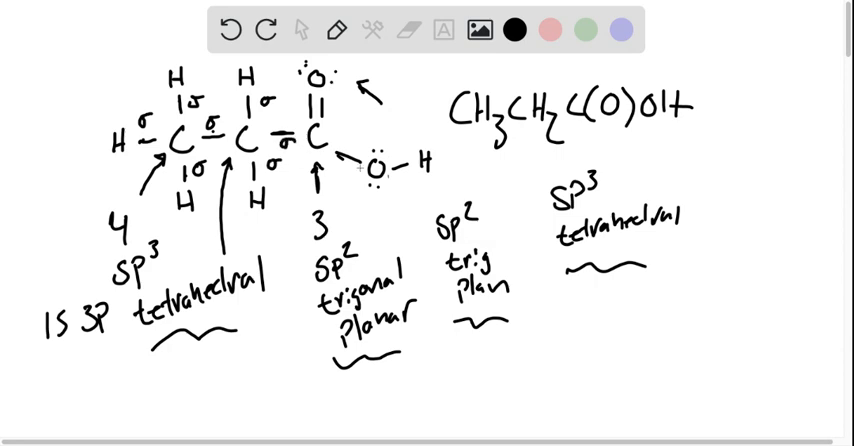
left_click_drag(344, 132, 406, 154)
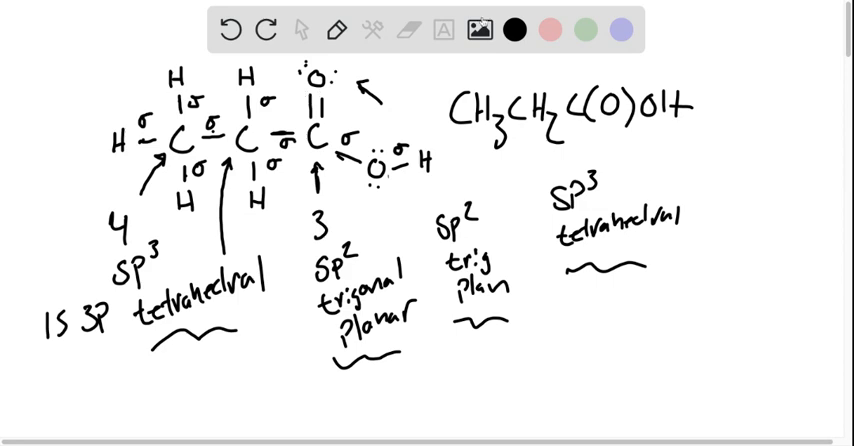
left_click(621, 30)
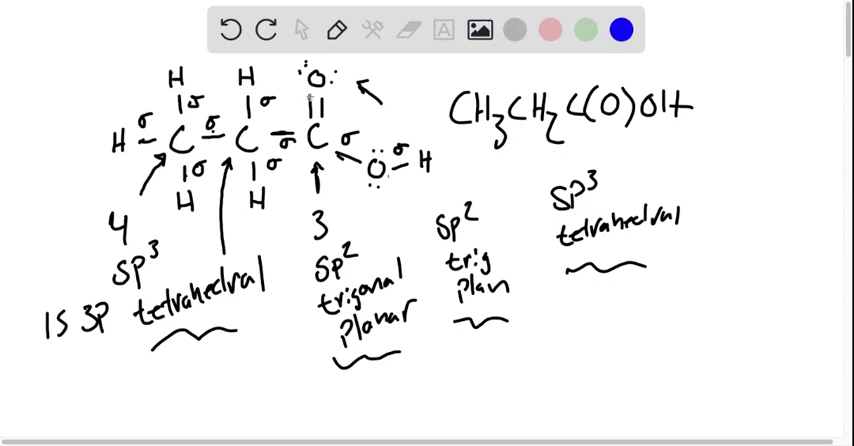
Trace the C=O double bond in blue and mark it σ and π in black
left_click_drag(309, 92, 322, 124)
left_click(514, 30)
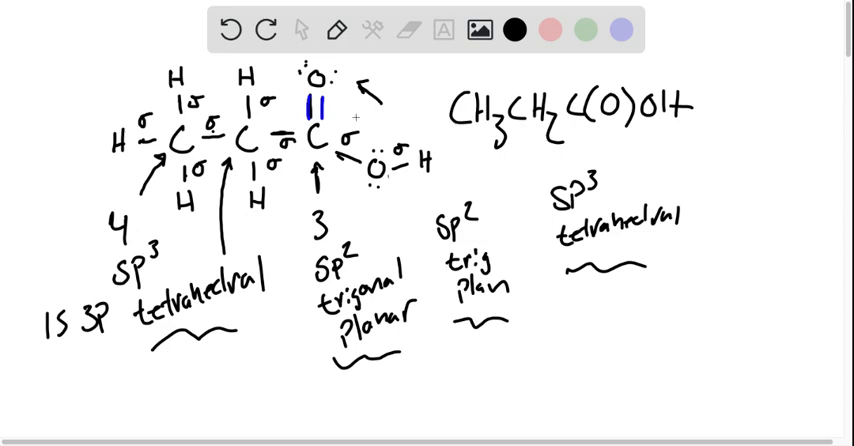
left_click_drag(340, 105, 350, 114)
left_click_drag(356, 104, 368, 114)
left_click_drag(306, 108, 320, 112)
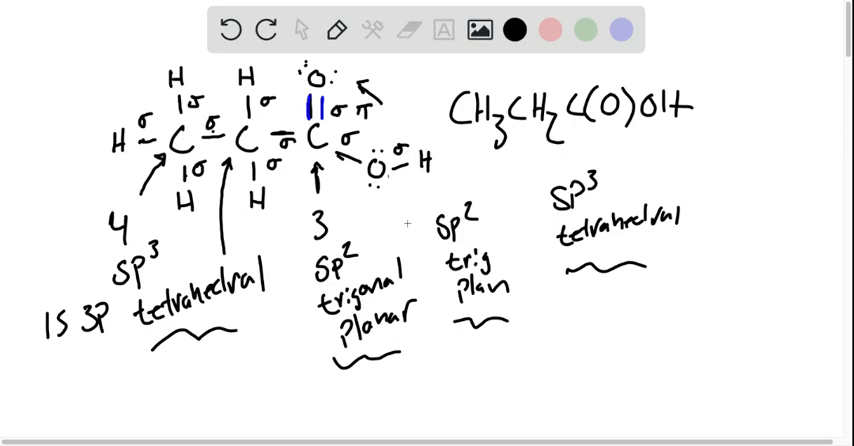
Write the bond total 10σ, 1π at the lower right
mouse_move(555, 335)
left_mouse_down()
mouse_move(557, 362)
mouse_move(615, 340)
mouse_move(633, 362)
mouse_move(697, 360)
left_mouse_up()
mouse_move(712, 342)
left_mouse_down()
mouse_move(714, 358)
mouse_move(740, 342)
left_mouse_up()
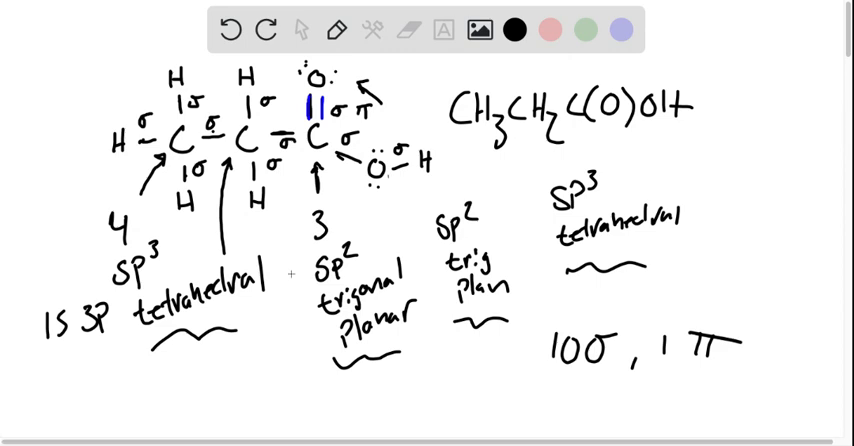
scroll(232, 268, "down", 5)
scroll(232, 268, "down", 5)
scroll(232, 268, "down", 2)
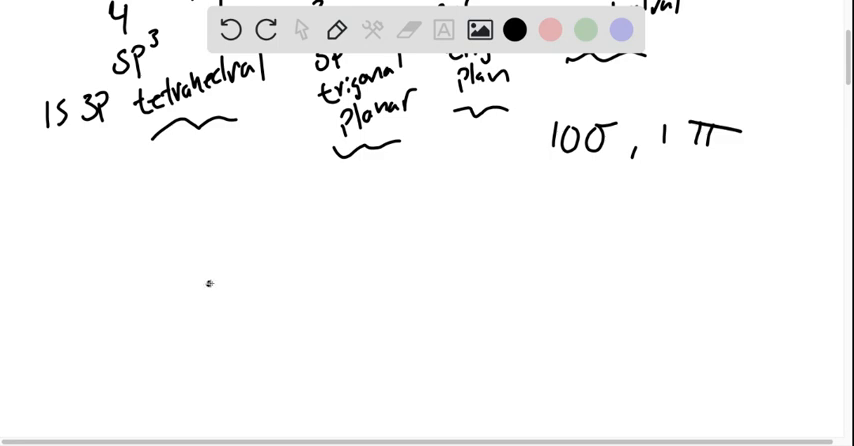
Draw the first carbon of the 3D sketch with wedge and dashed bonds and H labels
left_click(209, 284)
mouse_move(178, 248)
left_mouse_down()
mouse_move(209, 283)
mouse_move(255, 245)
left_mouse_up()
mouse_move(210, 280)
left_mouse_down()
mouse_move(185, 308)
mouse_move(213, 291)
mouse_move(226, 304)
left_mouse_up()
left_click_drag(218, 306, 227, 310)
mouse_move(156, 232)
left_mouse_down()
mouse_move(158, 252)
mouse_move(168, 252)
left_mouse_up()
left_click_drag(157, 243, 170, 241)
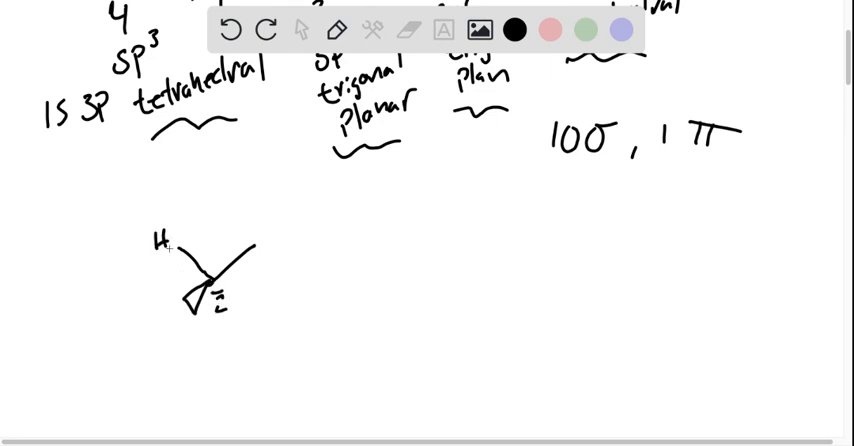
left_click_drag(160, 308, 161, 324)
mouse_move(168, 306)
left_mouse_down()
mouse_move(169, 324)
mouse_move(170, 315)
mouse_move(221, 338)
left_mouse_up()
left_click_drag(210, 331, 222, 329)
Add the second carbon with its bond, wedge and dashed bonds and hydrogens
left_click(255, 243)
left_click_drag(258, 246, 297, 270)
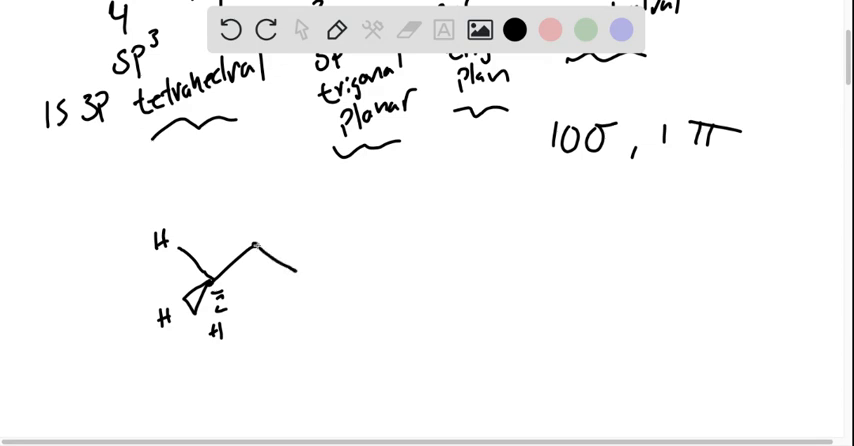
left_click_drag(255, 249, 216, 272)
mouse_move(252, 236)
left_mouse_down()
mouse_move(275, 218)
mouse_move(278, 228)
left_mouse_up()
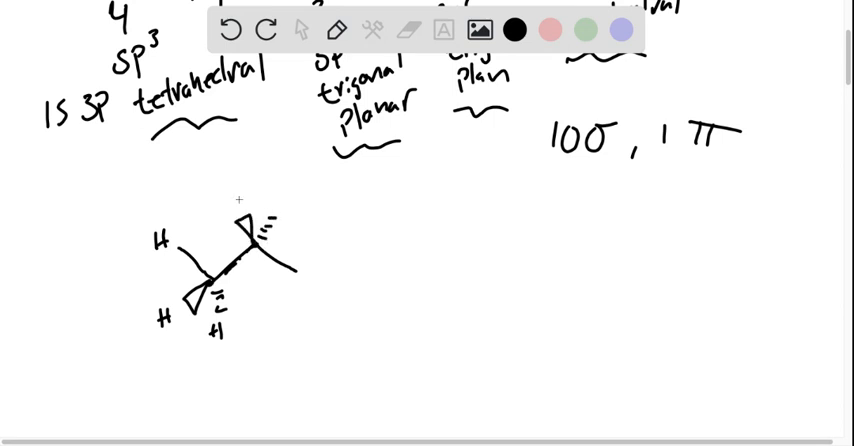
mouse_move(228, 192)
left_mouse_down()
mouse_move(240, 205)
mouse_move(276, 201)
mouse_move(277, 191)
left_mouse_up()
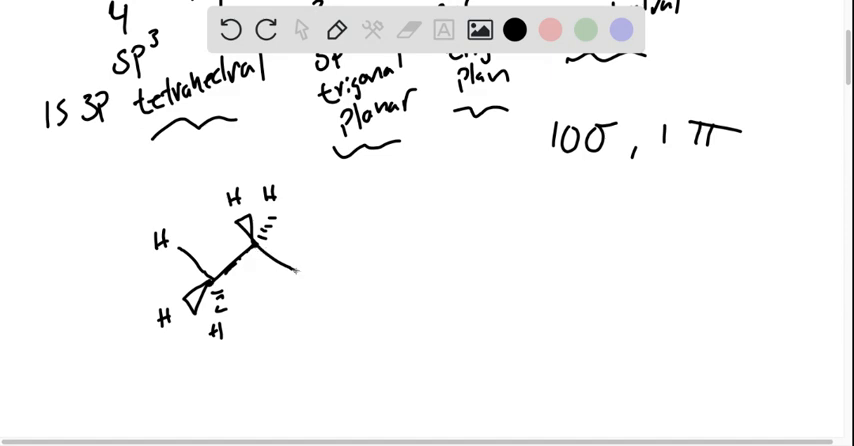
Extend the chain to the carbonyl carbon and draw its double bond down to oxygen
left_click_drag(297, 270, 332, 244)
left_click_drag(295, 270, 295, 308)
left_click_drag(301, 272, 300, 336)
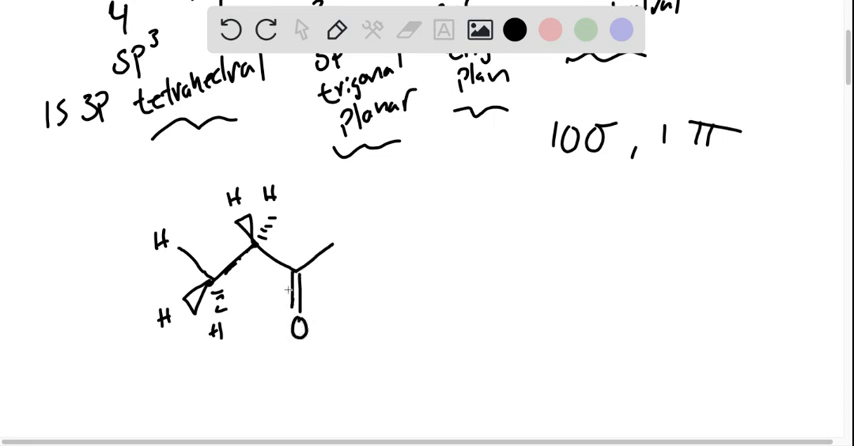
left_click_drag(291, 270, 291, 300)
scroll(345, 239, "up", 5)
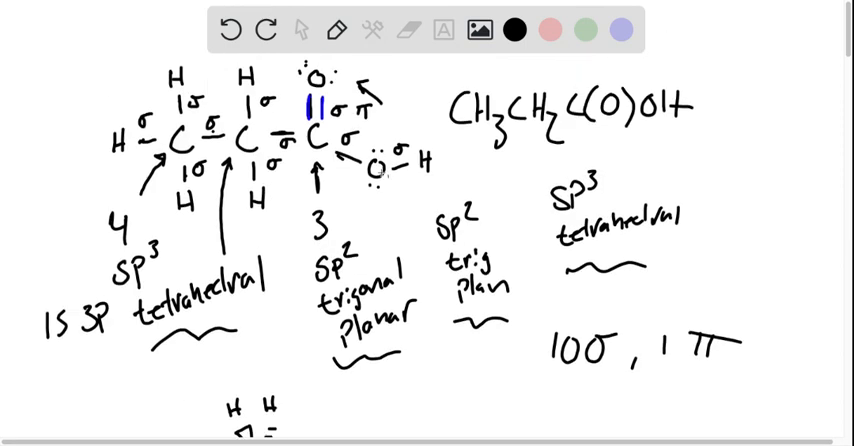
scroll(385, 180, "down", 5)
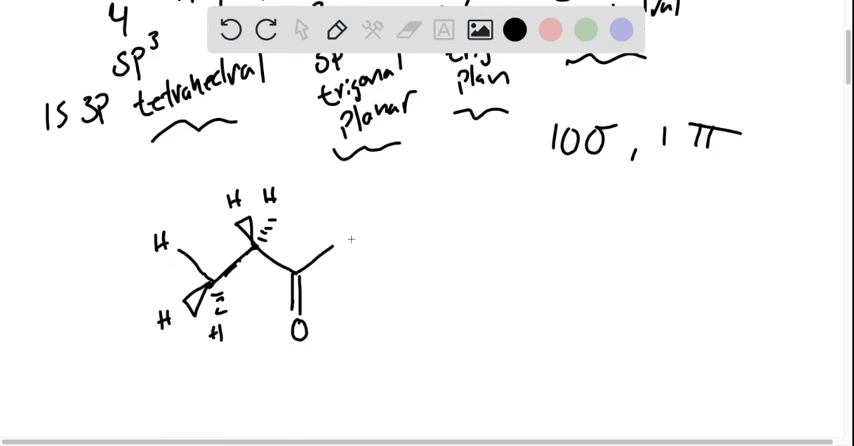
Label the O–H oxygen at the chain end and give it a wedge lone pair with dots
left_click_drag(345, 236, 346, 238)
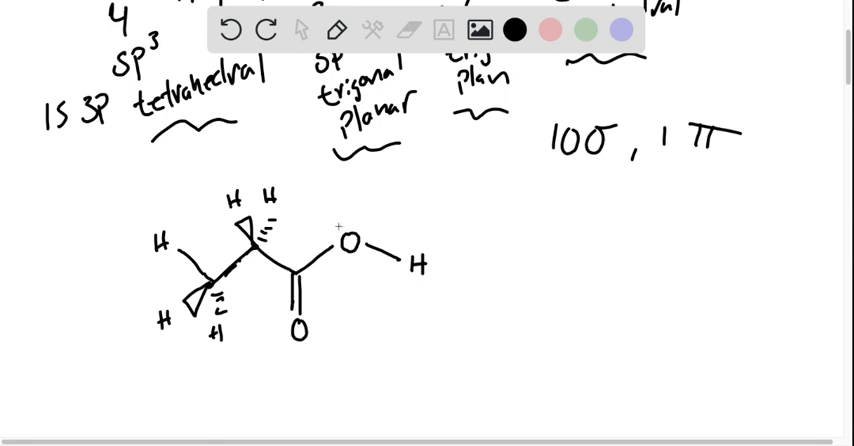
left_click_drag(342, 224, 330, 210)
left_click(326, 196)
left_click(334, 193)
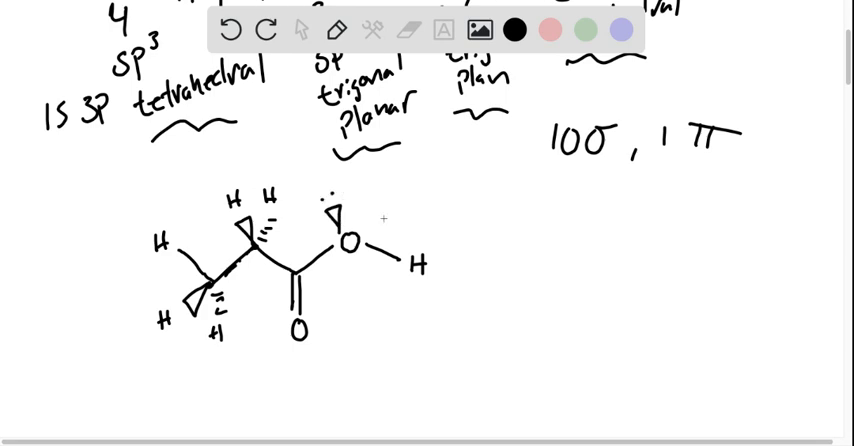
Add a dashed lone pair to the OH oxygen and draw the carbonyl's second bond line
left_click_drag(358, 212, 372, 208)
left_click_drag(360, 218, 374, 215)
left_click(364, 196)
left_click(373, 195)
left_click_drag(290, 276, 291, 308)
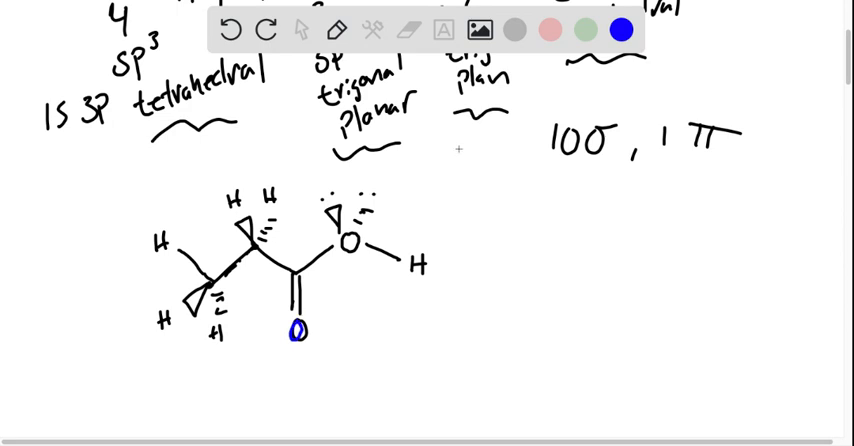
Erase the stray blue O over the carbonyl oxygen and redraw the double-bond line in black
left_click(229, 31)
left_click(336, 30)
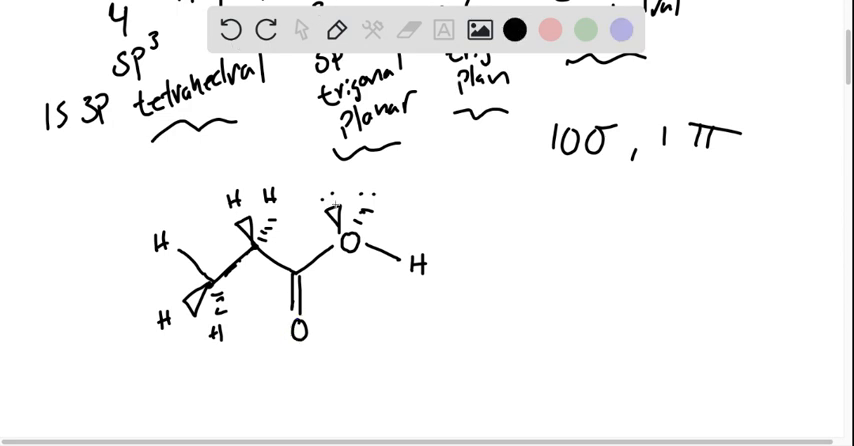
left_click_drag(291, 278, 291, 312)
Dot lone pairs on the right and left of the carbonyl oxygen
left_click(318, 336)
left_click(276, 331)
left_click(280, 341)
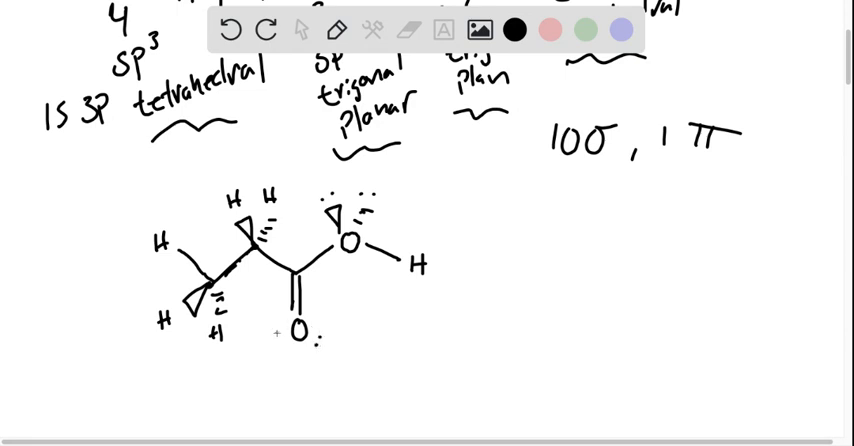